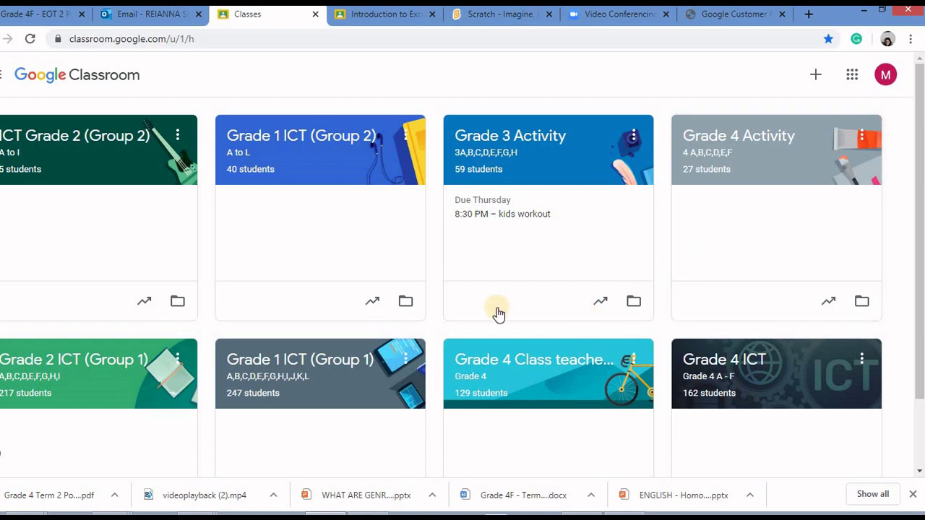
Open the student work for the Introduction to Excel assignment in the Grade 1 ICT (Group 1) class
left_click(323, 365)
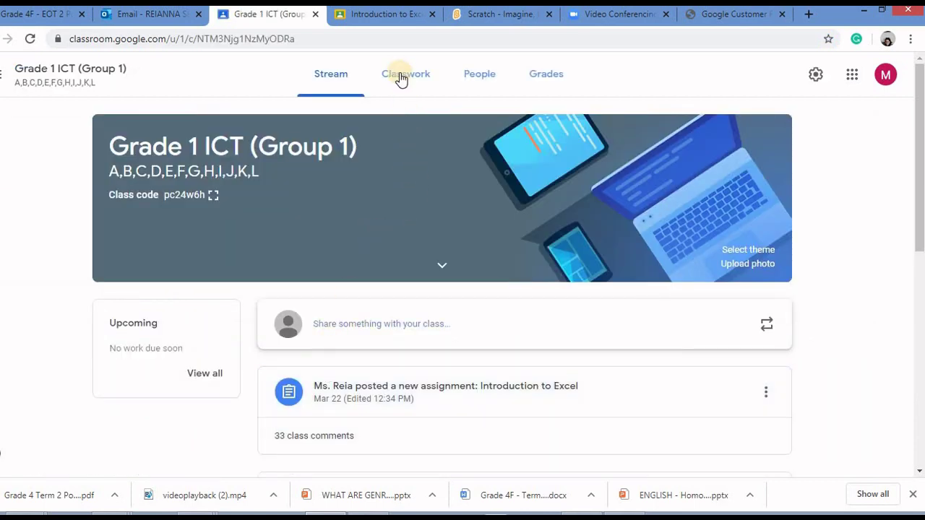
left_click(401, 75)
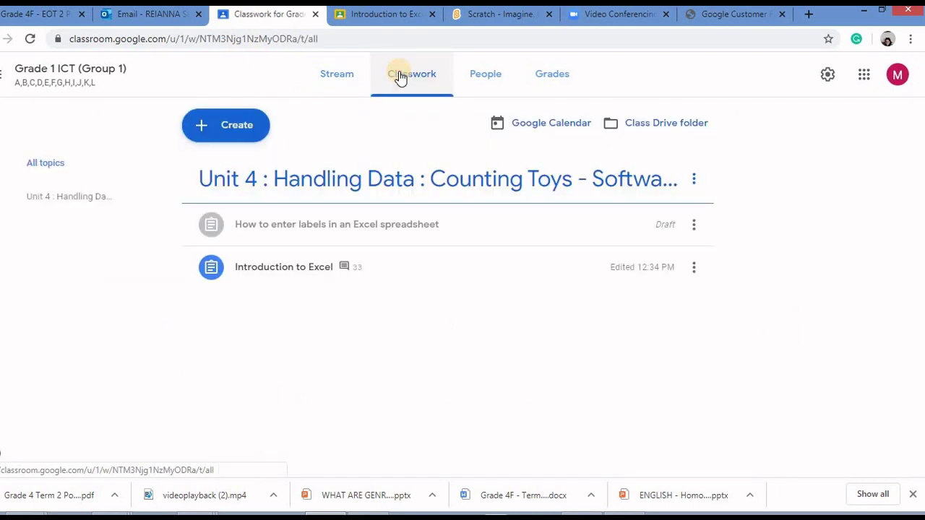
left_click(274, 277)
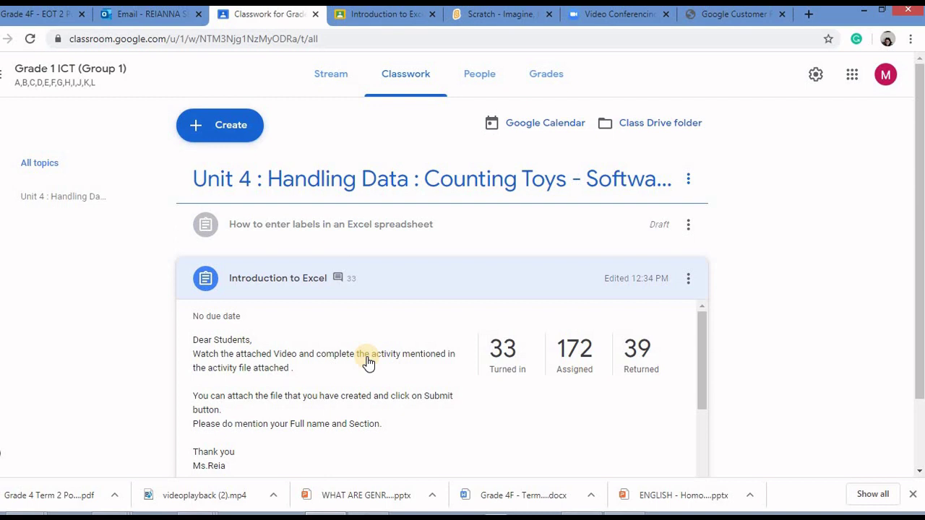
scroll(361, 372, "down", 2)
scroll(356, 384, "down", 2)
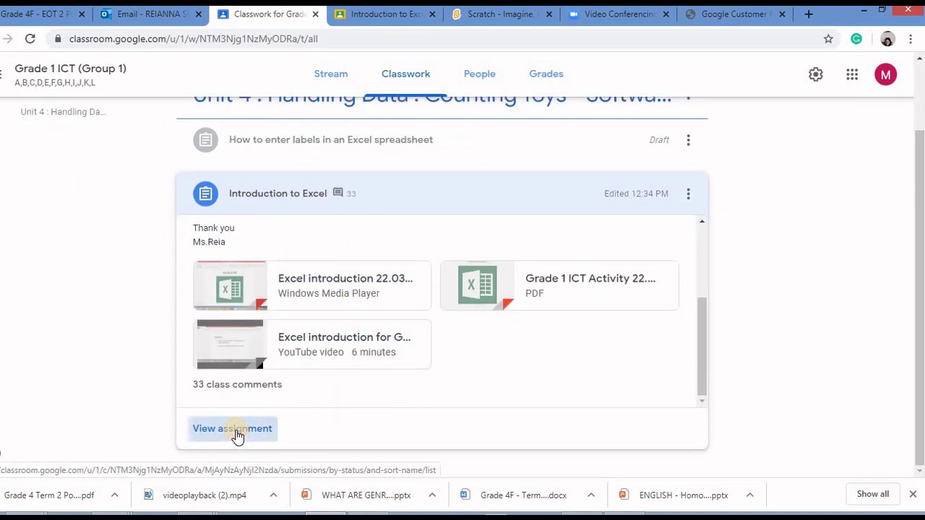
left_click(238, 433)
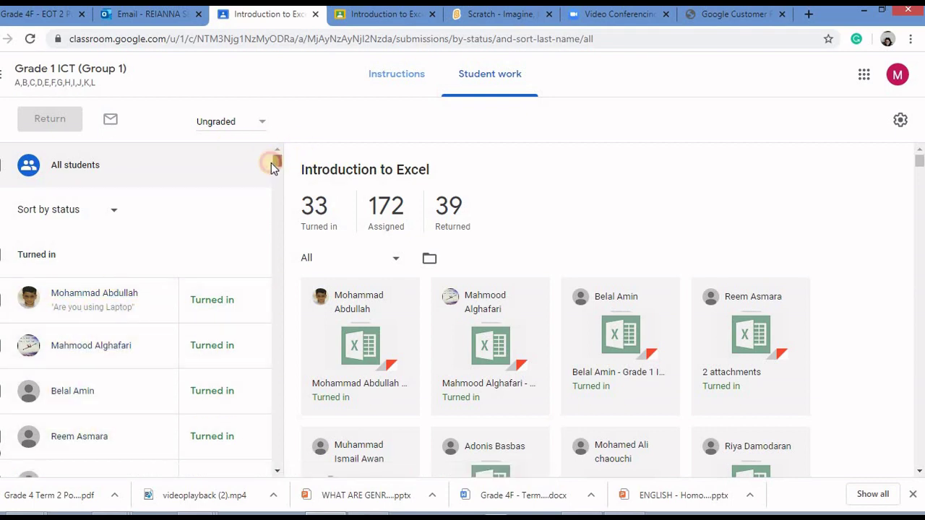
Browse the turned-in students, view the private comment asking for an explanation of the assignment, and return to the all-students overview
mouse_move(272, 165)
left_mouse_down()
mouse_move(267, 211)
mouse_move(274, 157)
left_mouse_up()
left_click_drag(277, 163, 275, 173)
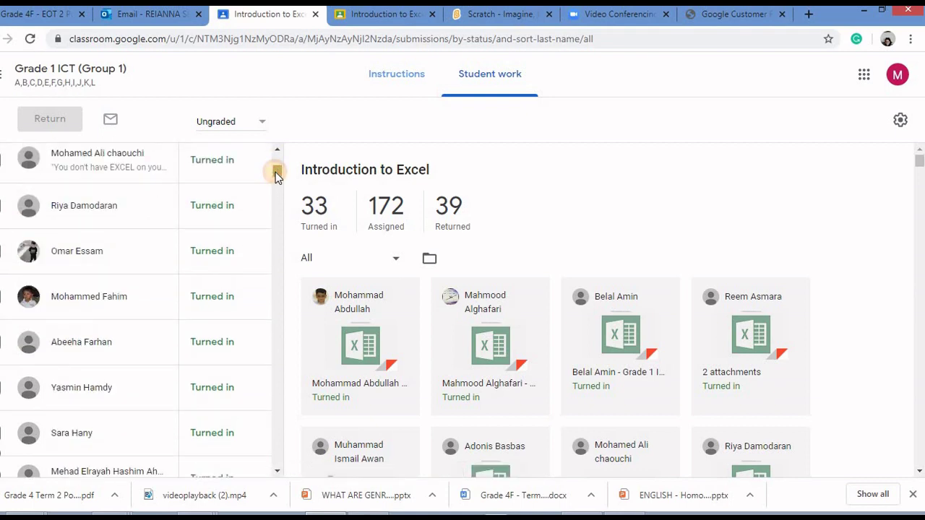
scroll(275, 172, "up", 1)
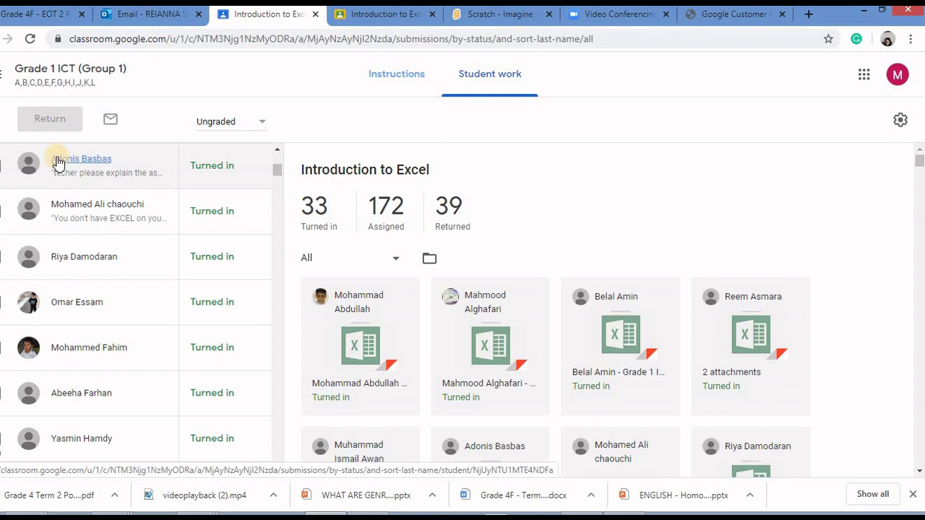
left_click(98, 168)
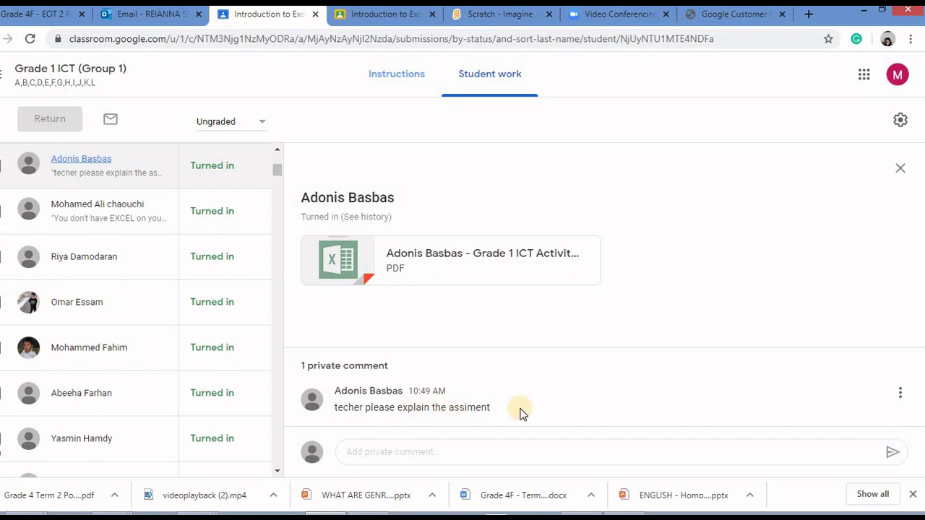
left_click(383, 453)
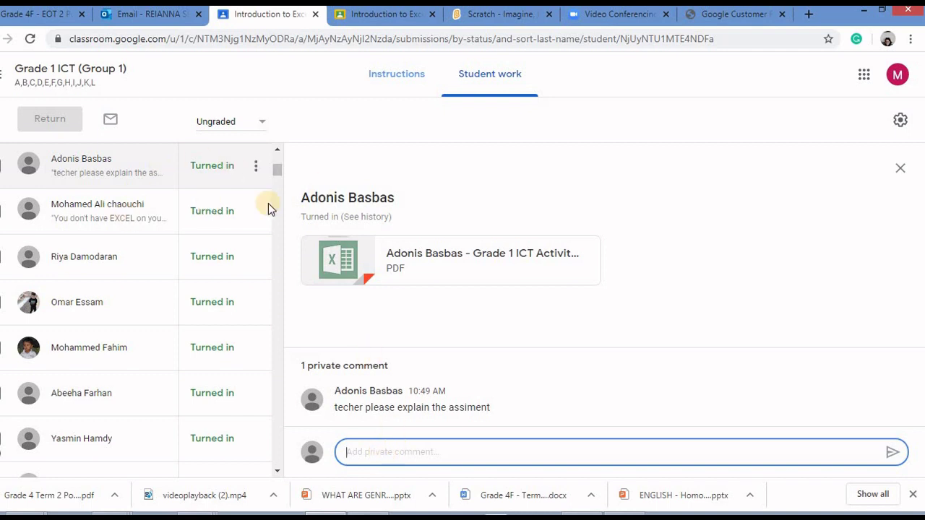
scroll(279, 160, "up", 5)
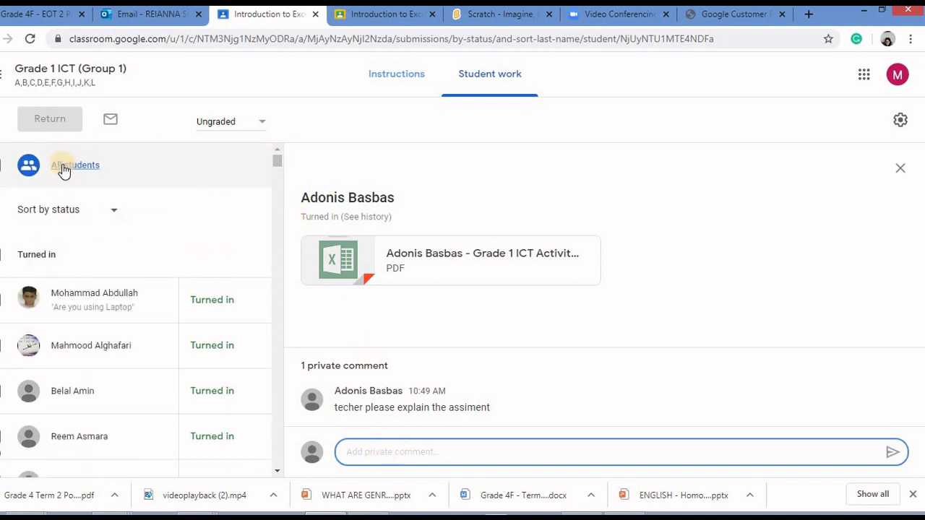
left_click(65, 166)
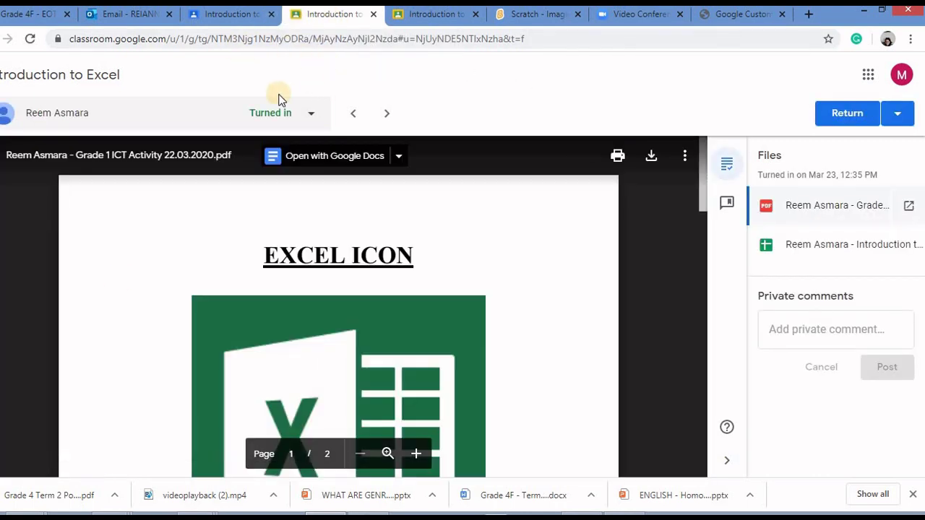
Post the private comment "Brilliant work. Well done!" on the student's submitted spreadsheet and return the work
left_click(820, 248)
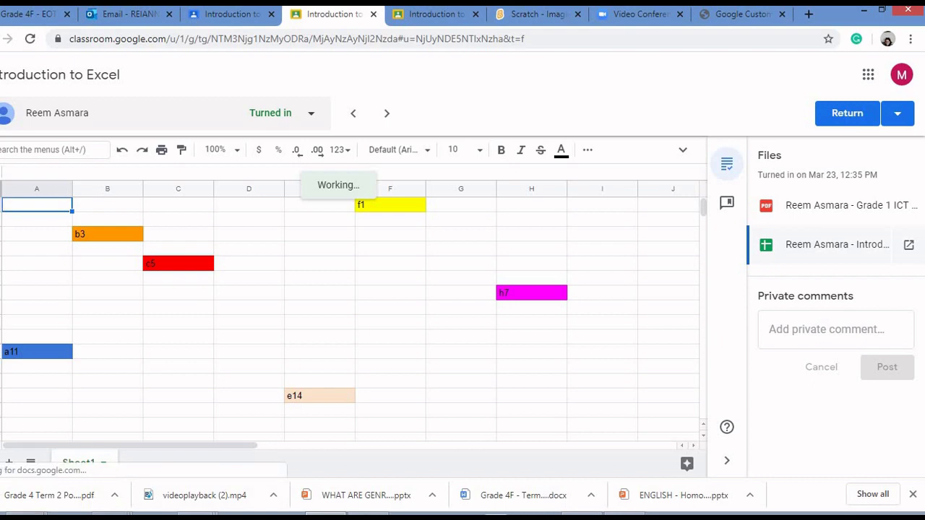
mouse_move(112, 514)
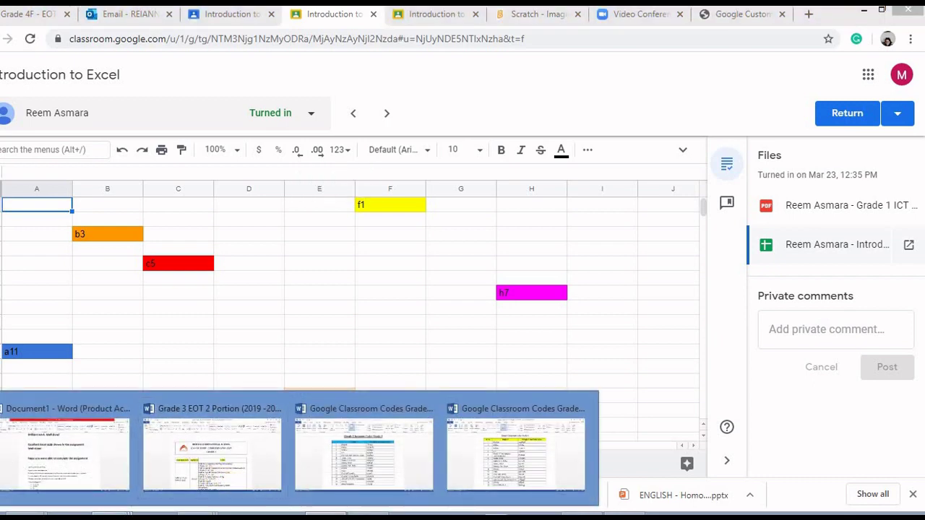
left_click(792, 331)
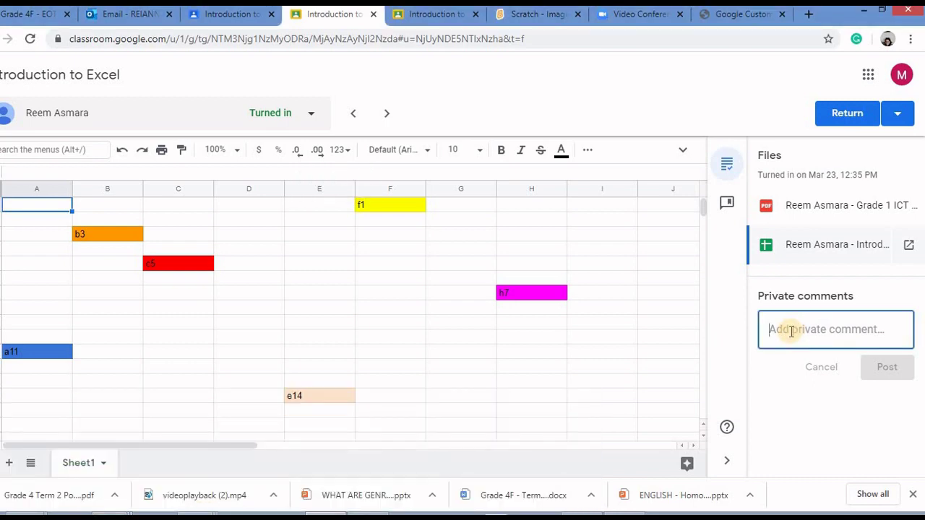
type("Brilliant work. Well done!")
left_click(884, 370)
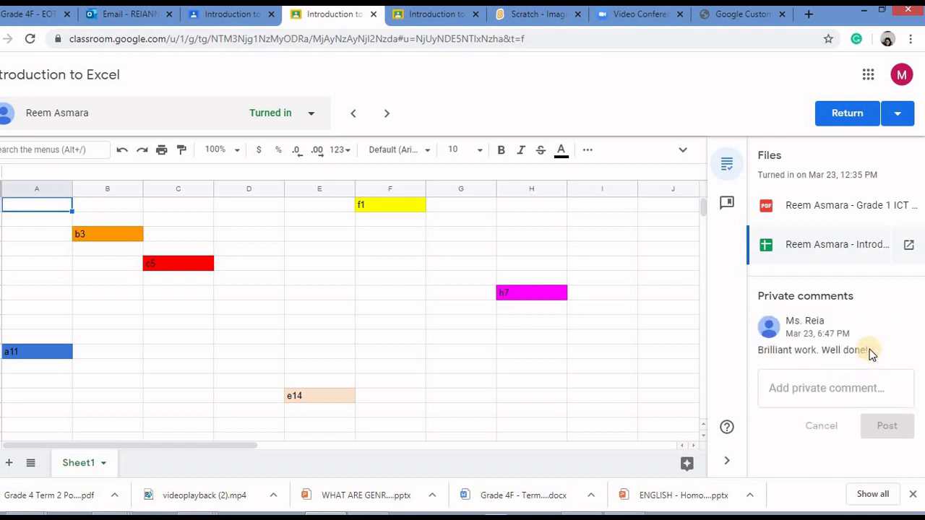
left_click(851, 113)
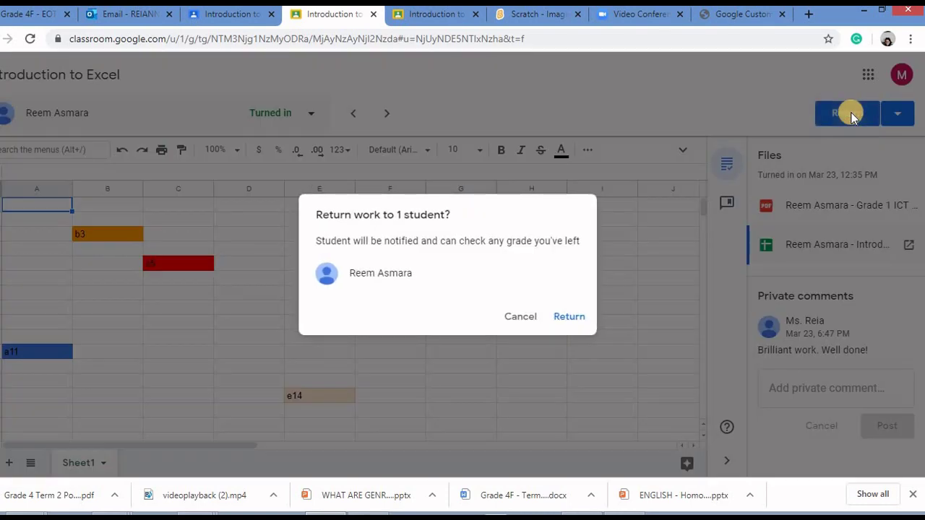
left_click(573, 317)
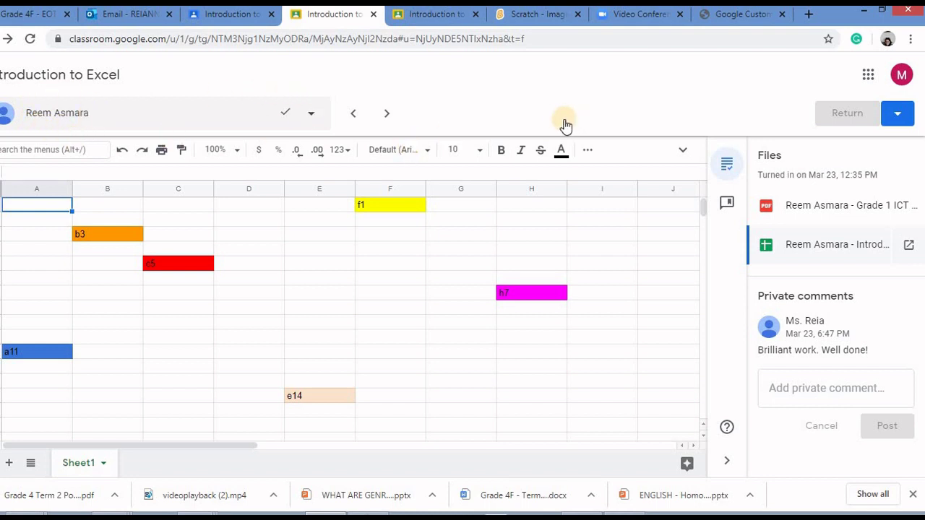
On the next turned-in student's submission, post the private comment "Excellent Excel skills shown in the assignment. Well done!" and return the work
left_click(313, 117)
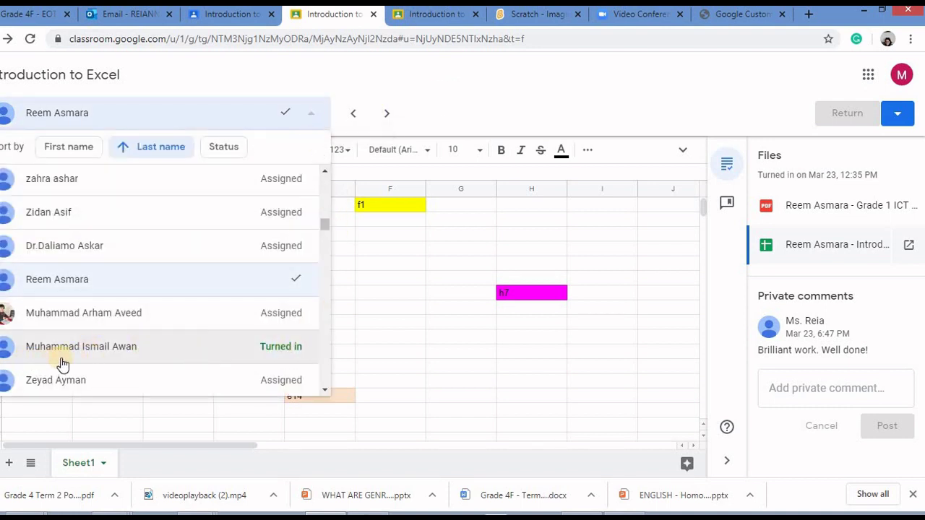
left_click(85, 355)
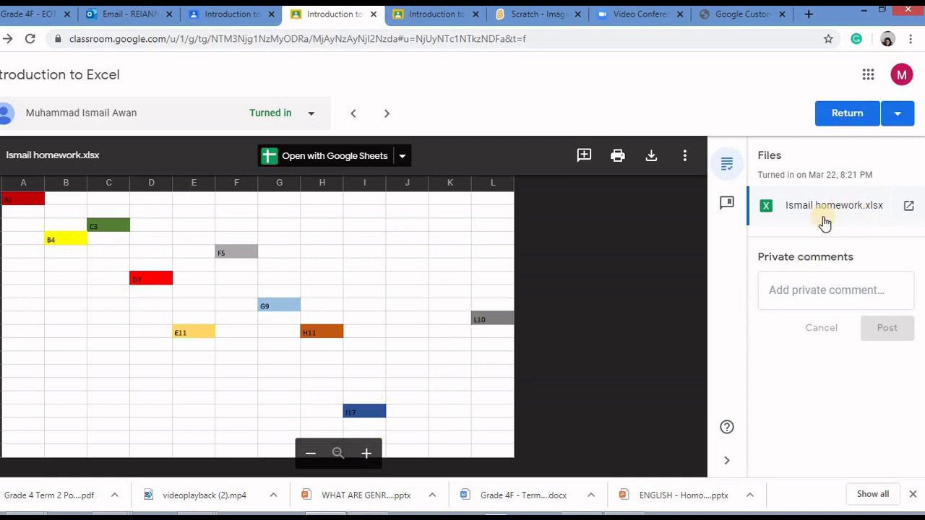
left_click(810, 295)
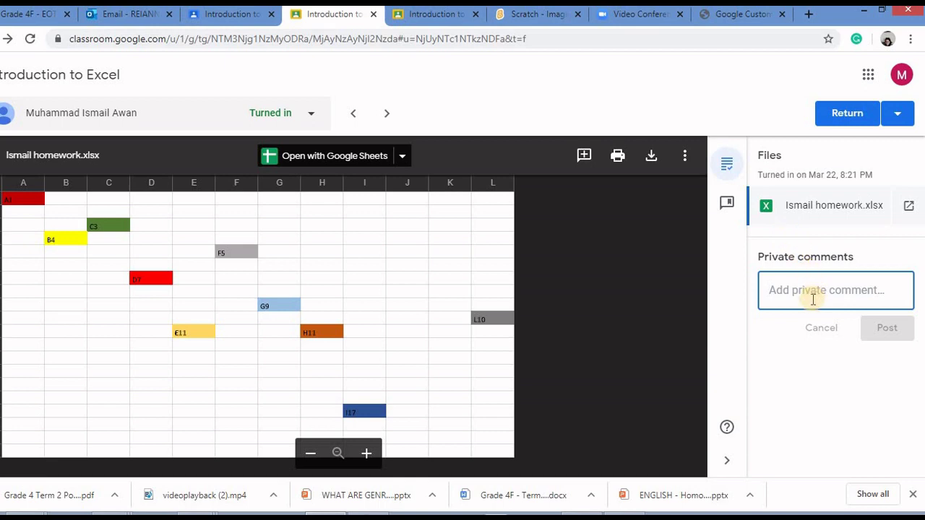
type("Excellent Excel skills shown in the assignment. Well done!")
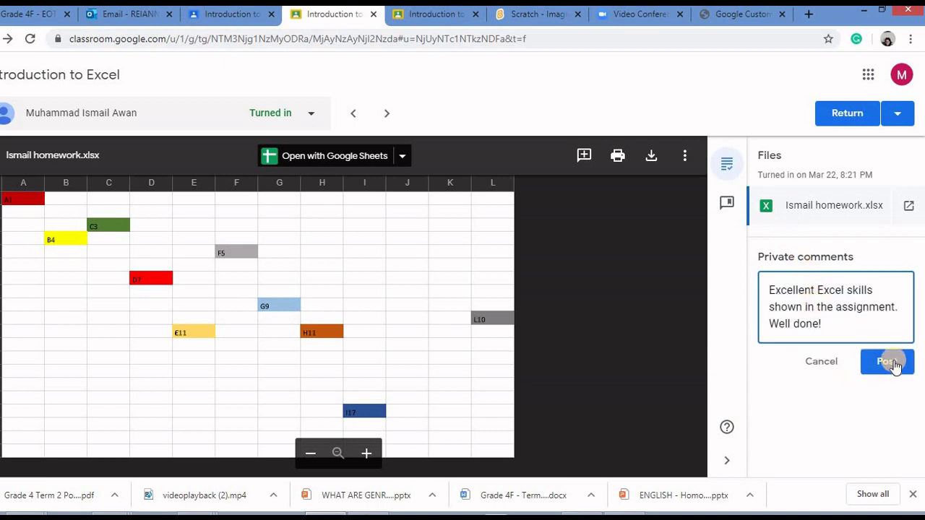
left_click(894, 364)
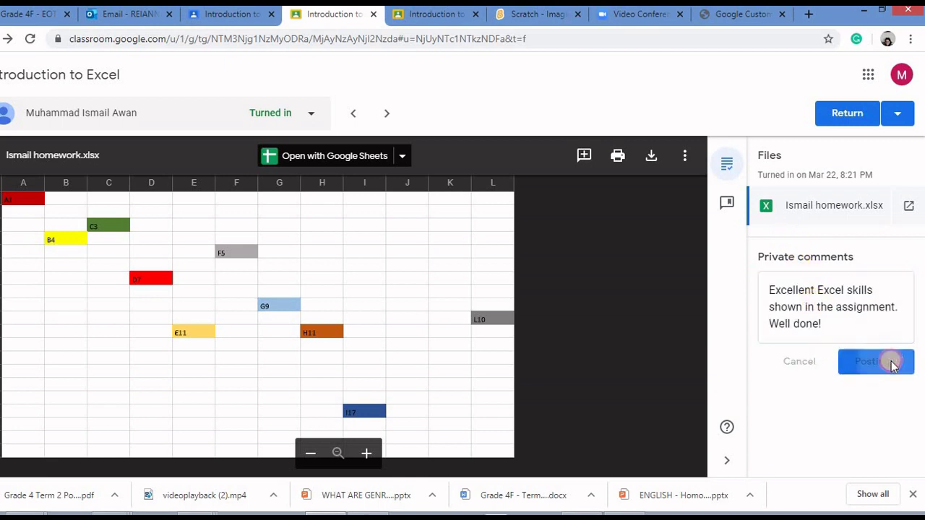
left_click(851, 113)
left_click(571, 318)
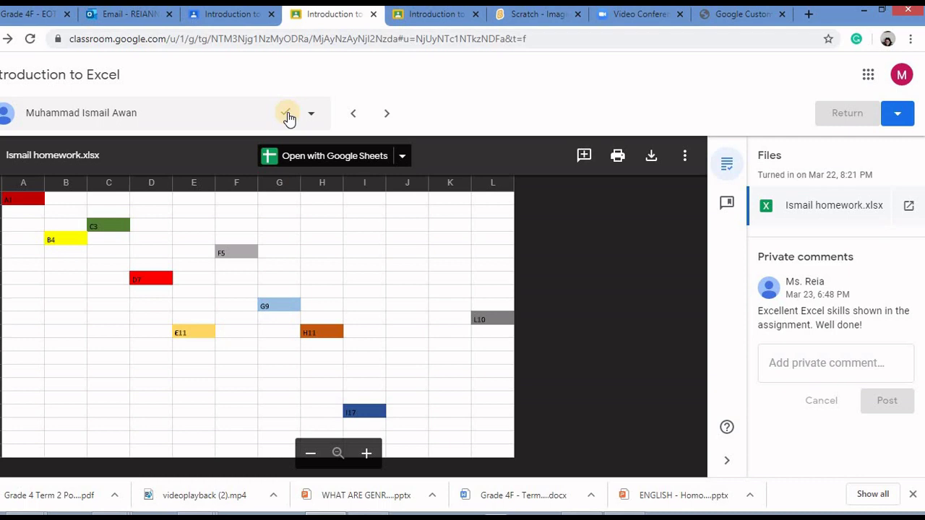
Check the graded students' statuses in the student list and look through the returned submissions in the Introduction to Excel overview
left_click(311, 115)
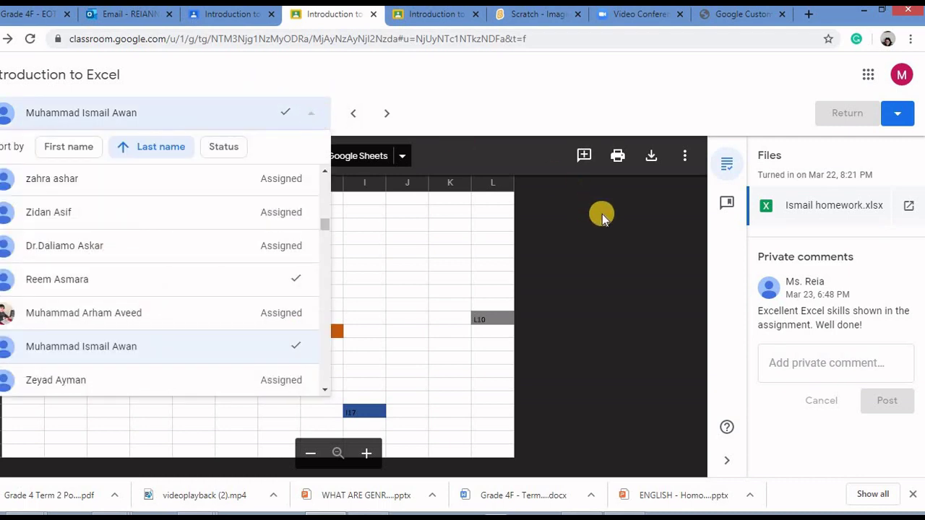
left_click(558, 183)
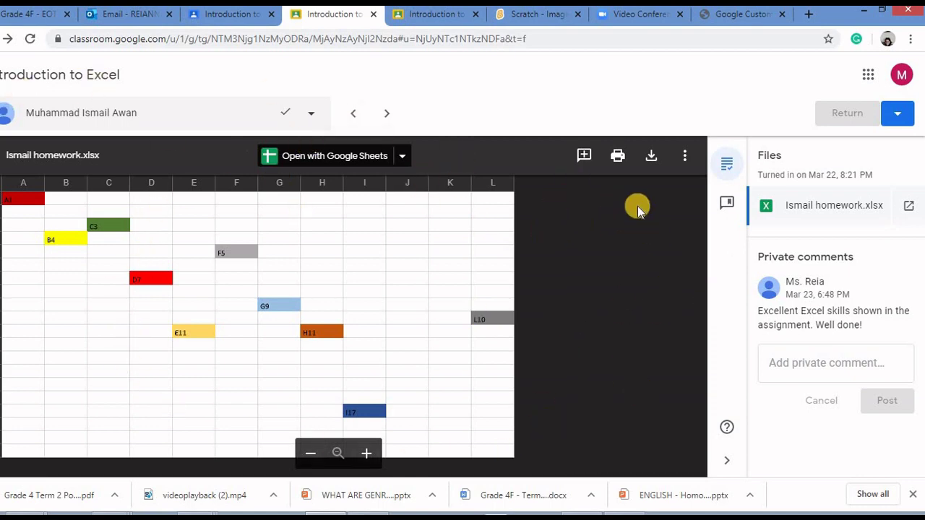
left_click(238, 13)
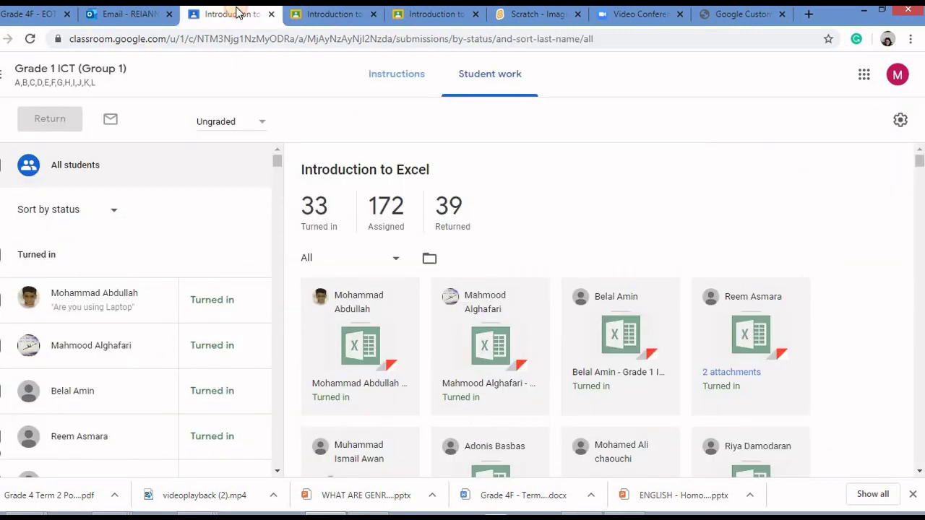
scroll(921, 179, "down", 5)
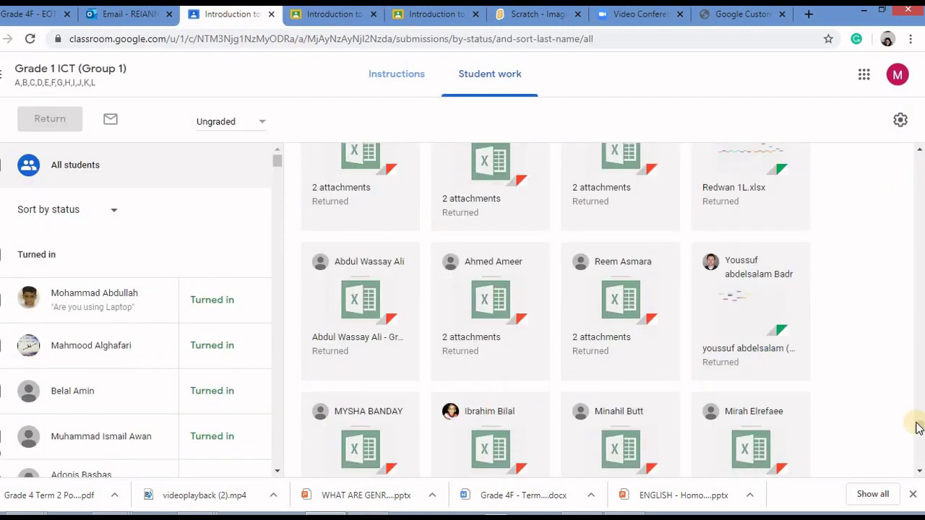
scroll(921, 430, "down", 1)
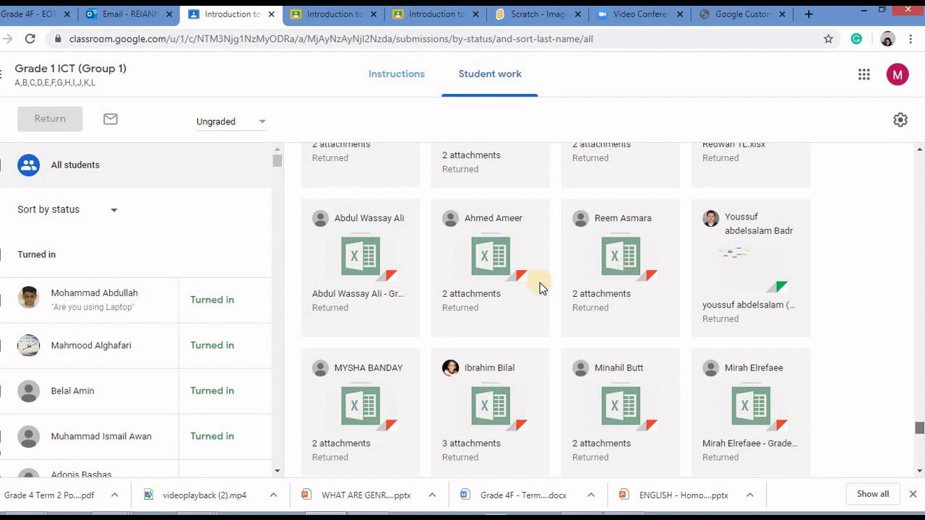
scroll(540, 282, "down", 1)
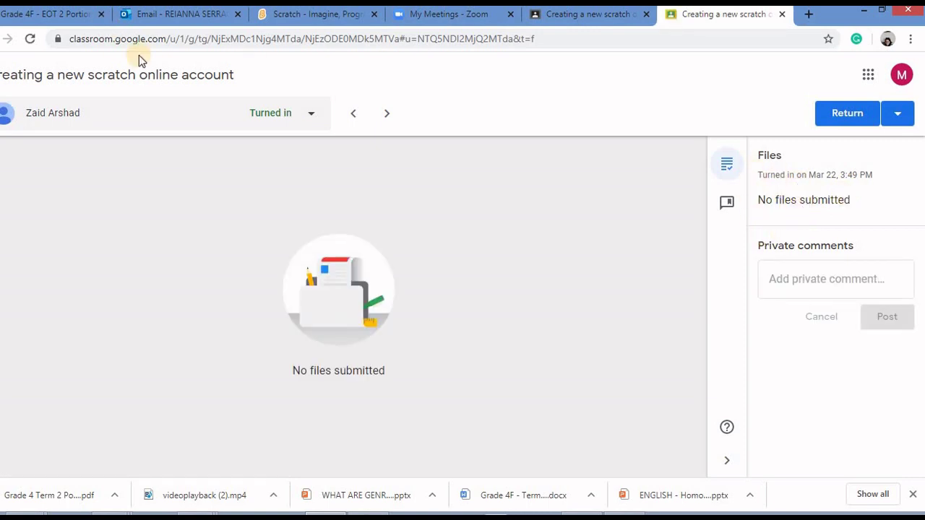
Post the private comment "Click some pictures of your work and attach here" on the Scratch account submission that has no files
left_click(793, 280)
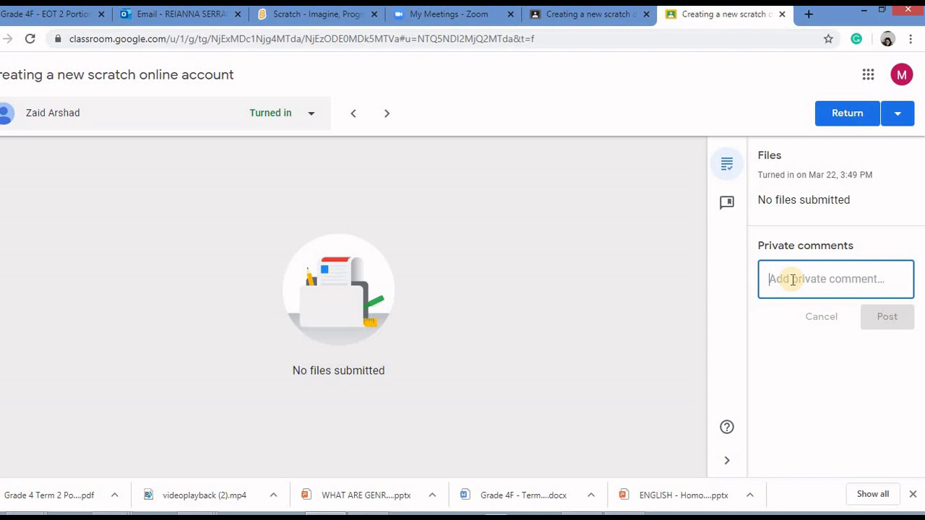
type("Click some pictures of your work and attach here")
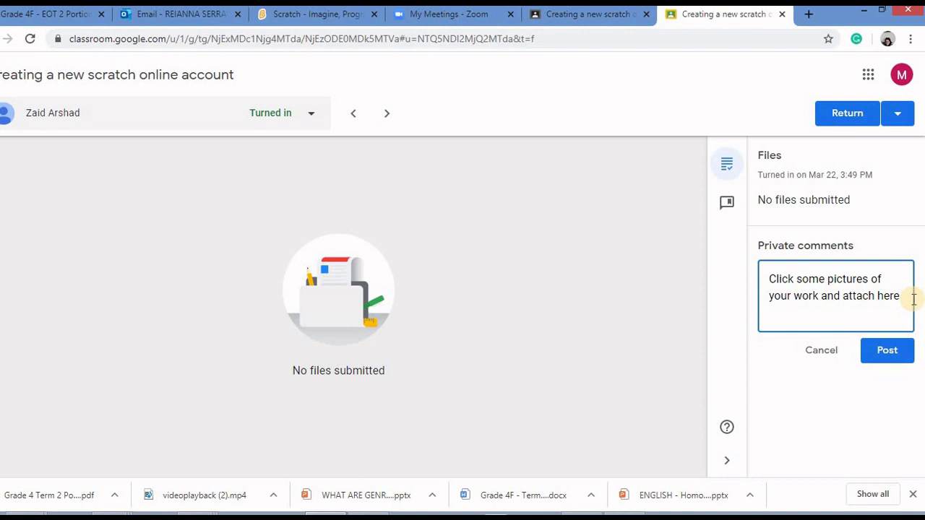
left_click(895, 356)
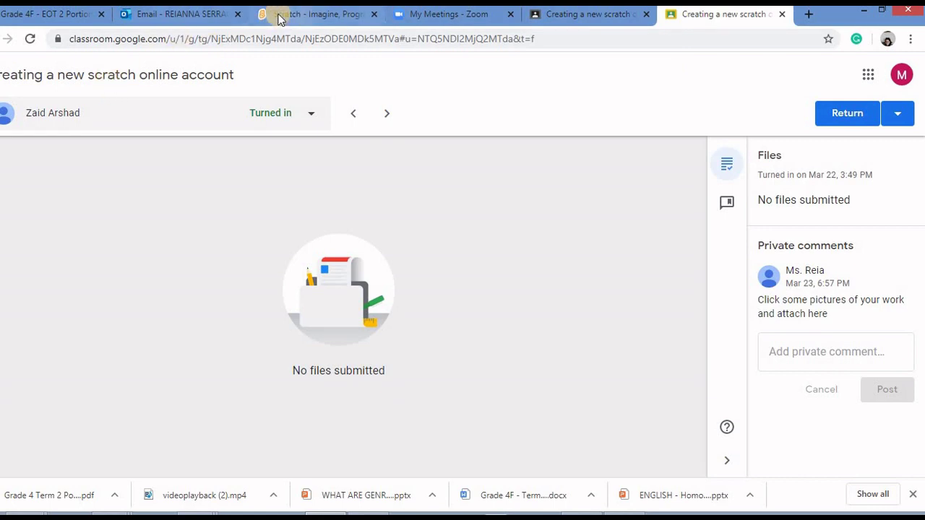
View the Grade 4 ICT student work overview for the Creating a new scratch online account assignment
left_click(195, 13)
left_click(298, 13)
left_click(448, 14)
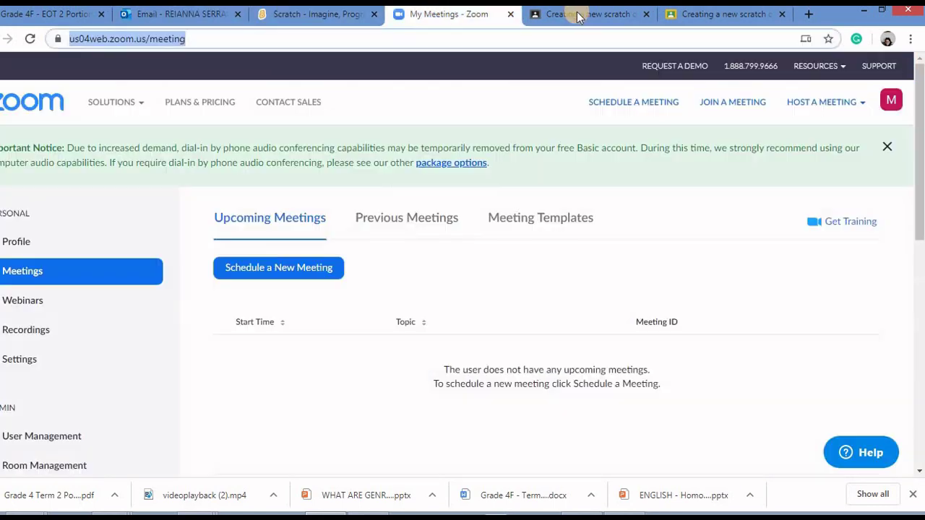
left_click(719, 14)
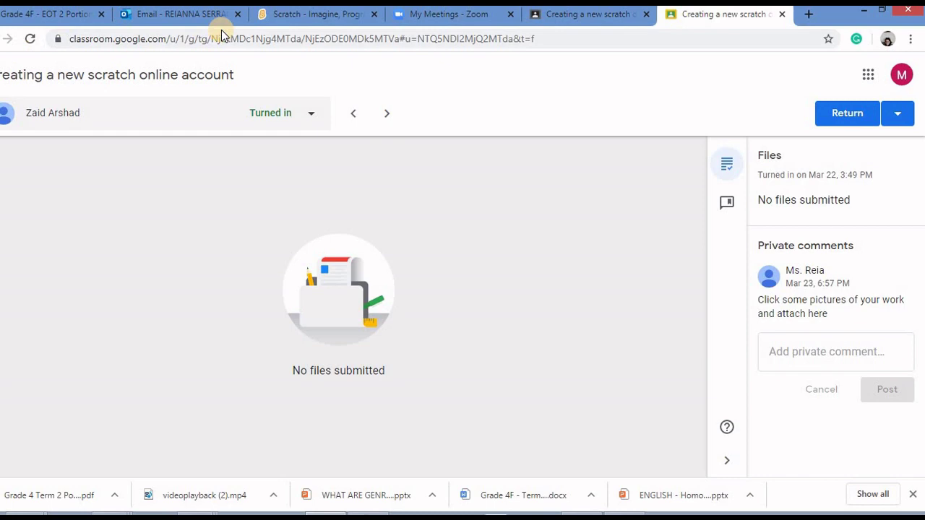
left_click(587, 16)
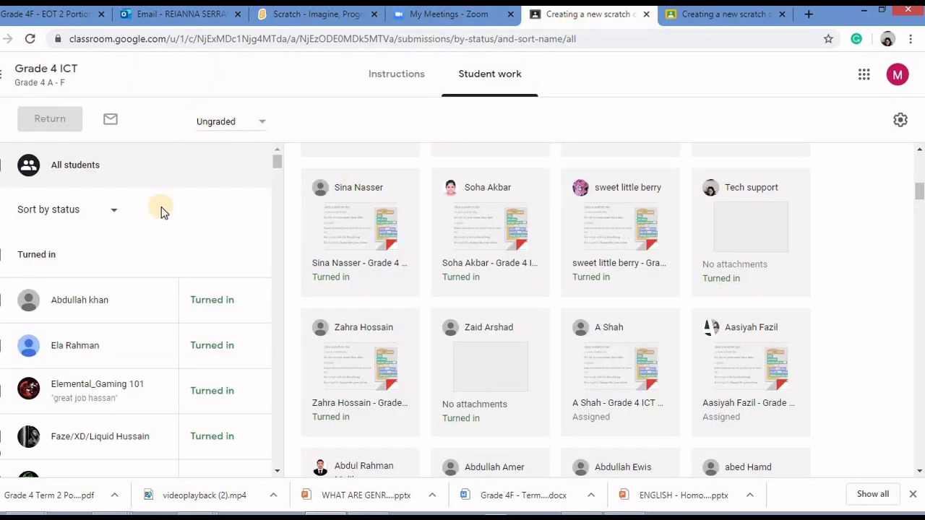
scroll(353, 211, "up", 6)
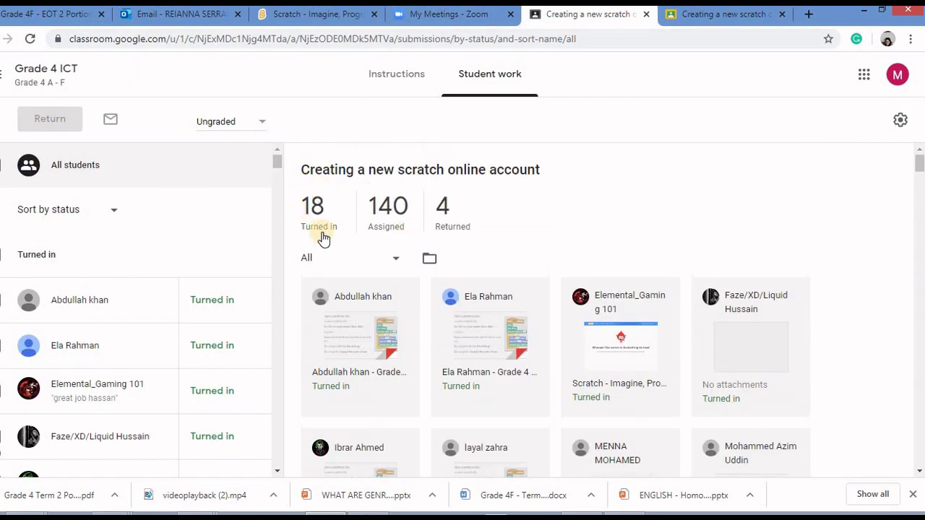